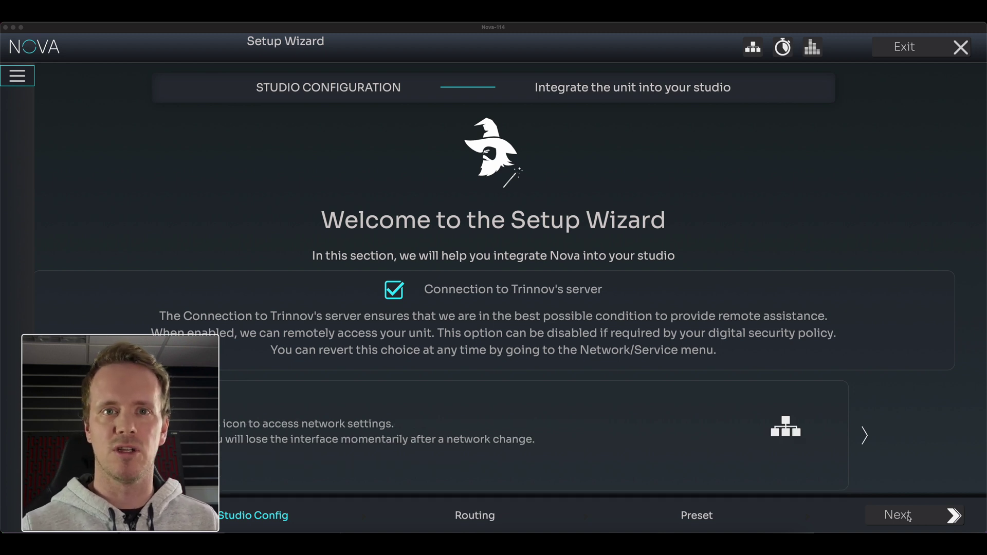
# Advance past the setup wizard's welcome page to the Monitor Controller question, leaving it at No
pyautogui.click(916, 518)
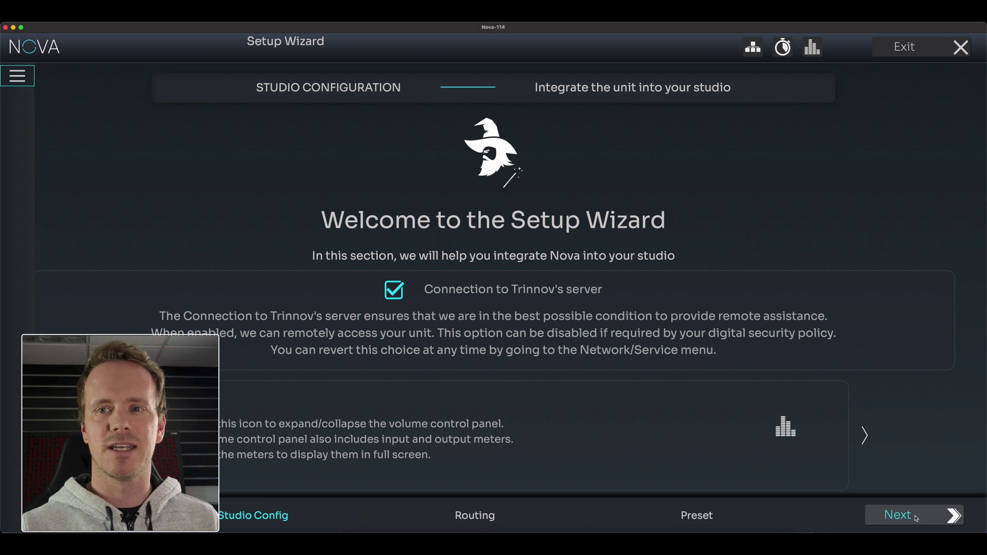
pyautogui.click(917, 517)
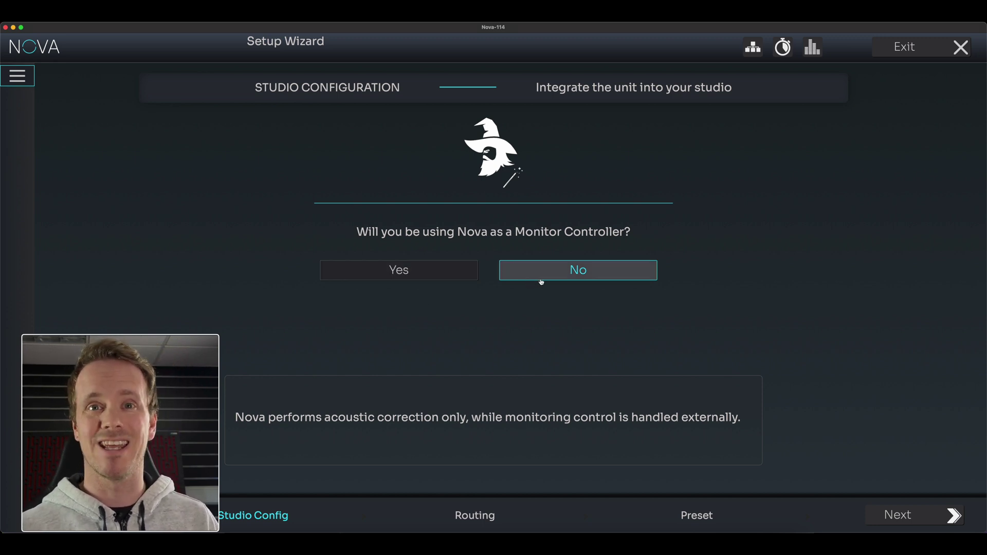
# On the Routing step, hide the Dante and Digital inputs and the Headphones, Dante and Digital outputs
pyautogui.click(920, 516)
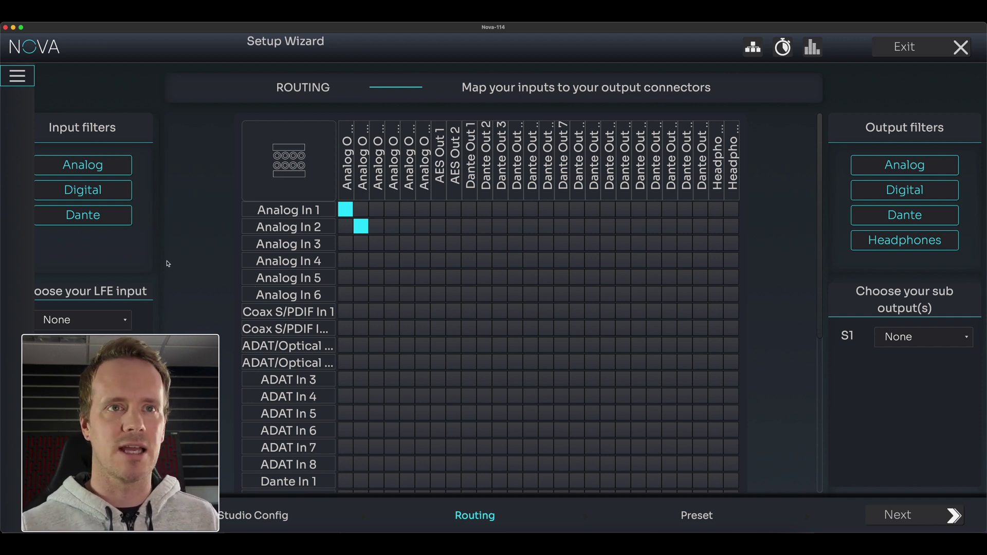
pyautogui.click(125, 218)
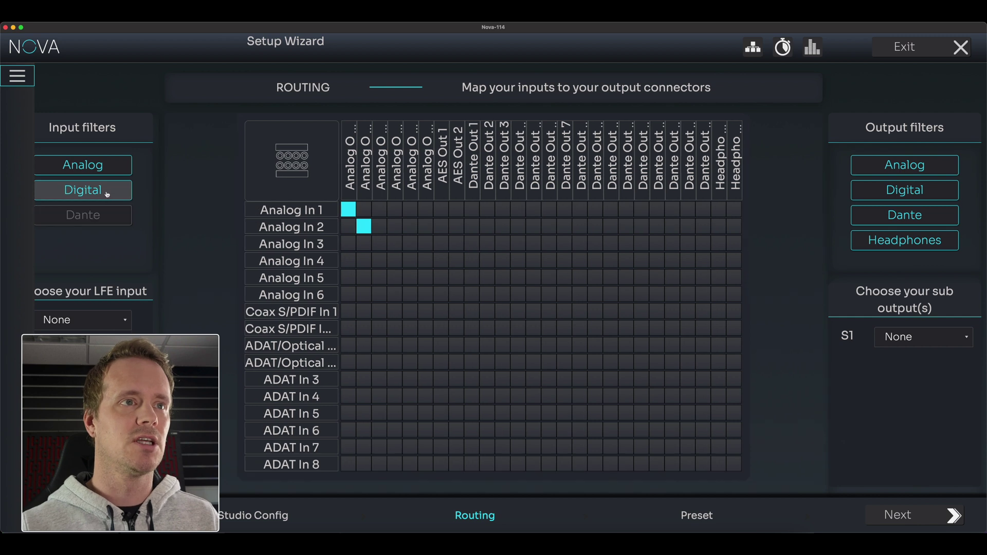
pyautogui.click(107, 194)
pyautogui.click(895, 240)
pyautogui.click(901, 216)
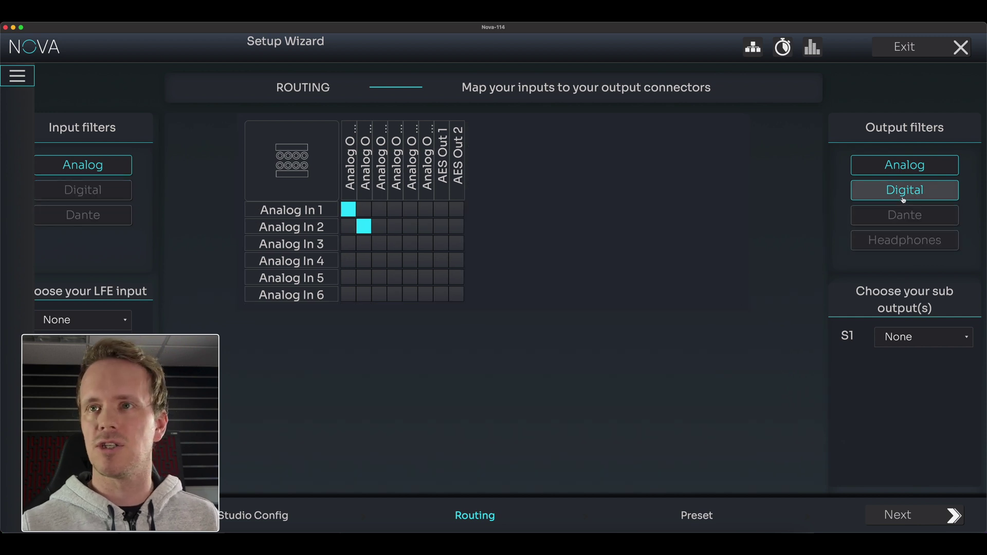
pyautogui.click(904, 198)
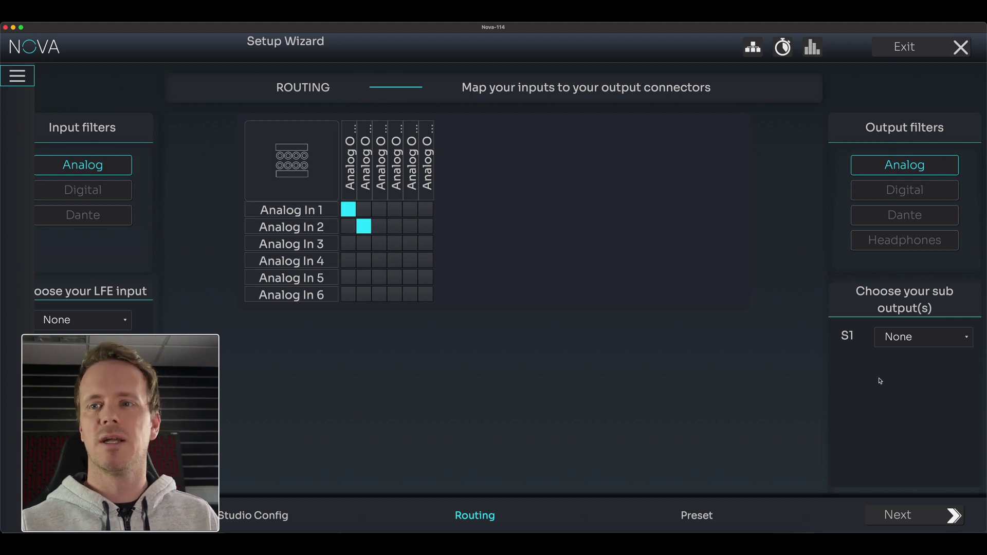
# Name the preset 'PMC 6-2' and save it, completing setup with it as the active preset
pyautogui.click(925, 524)
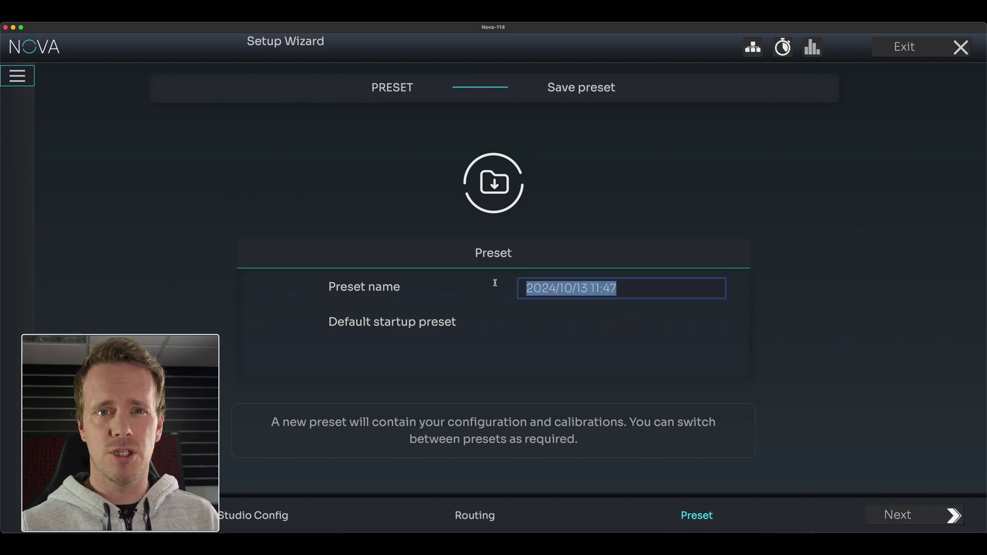
pyautogui.write('PMC 6-2')
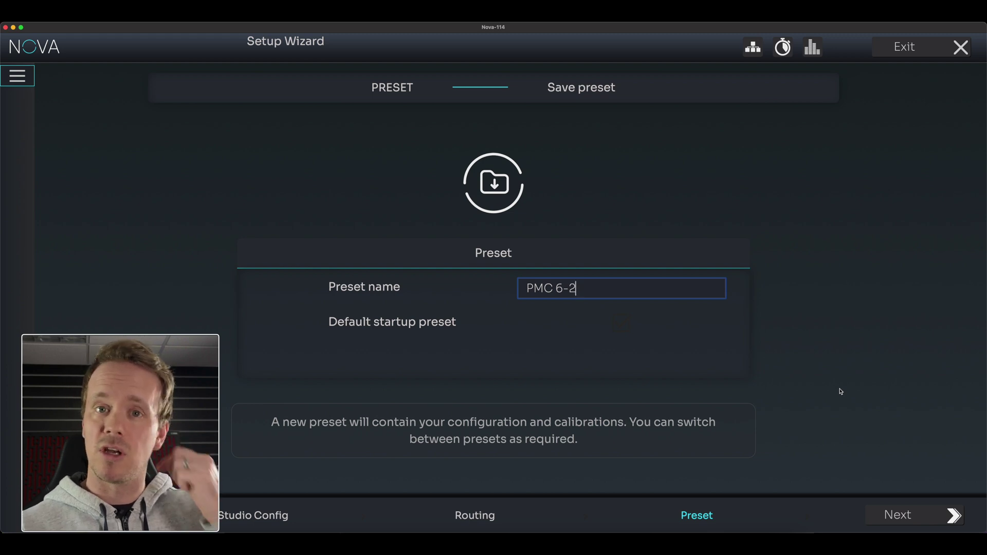
pyautogui.click(915, 517)
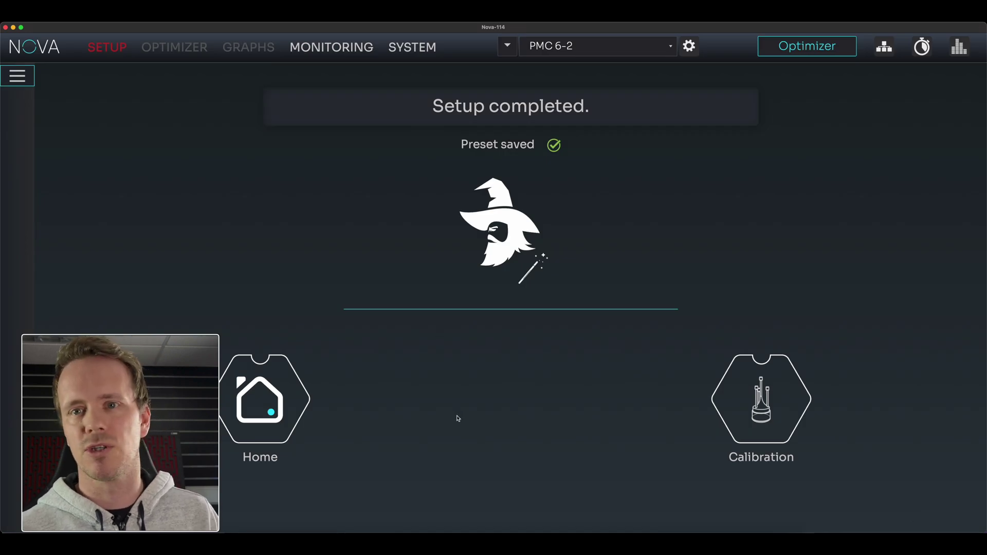
# Launch the Calibration wizard and pass the Clock, Mic connection and MLP pages to the Level step
pyautogui.click(777, 408)
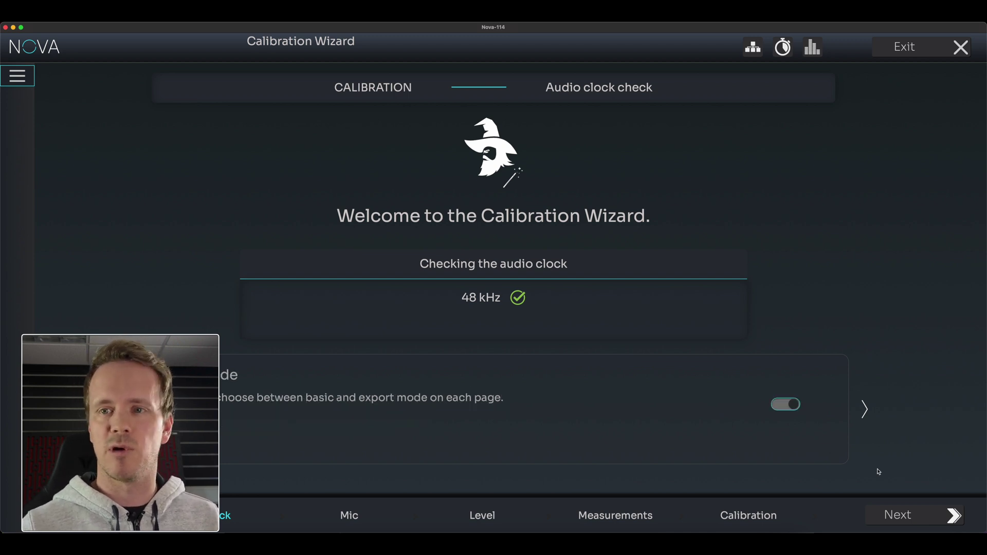
pyautogui.click(917, 516)
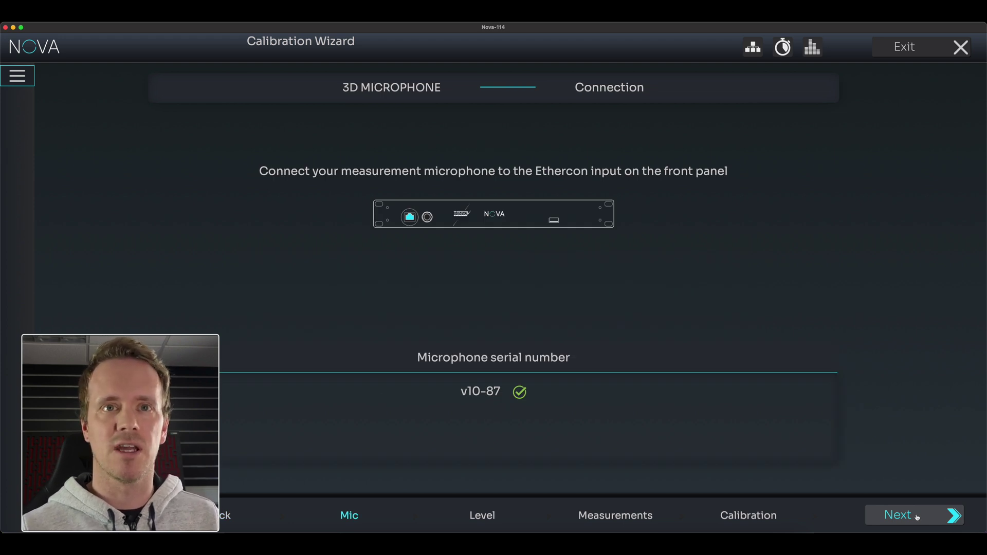
pyautogui.click(917, 516)
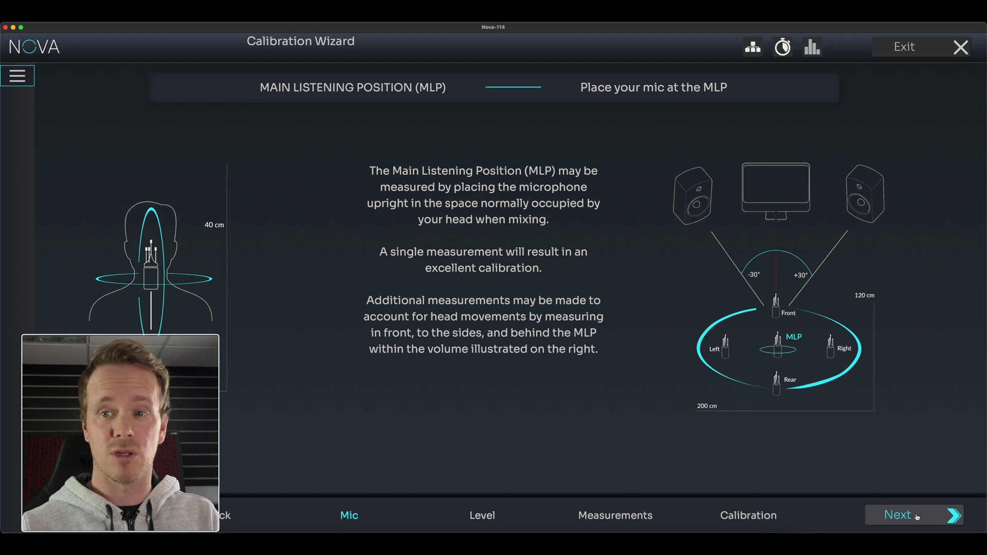
pyautogui.click(917, 516)
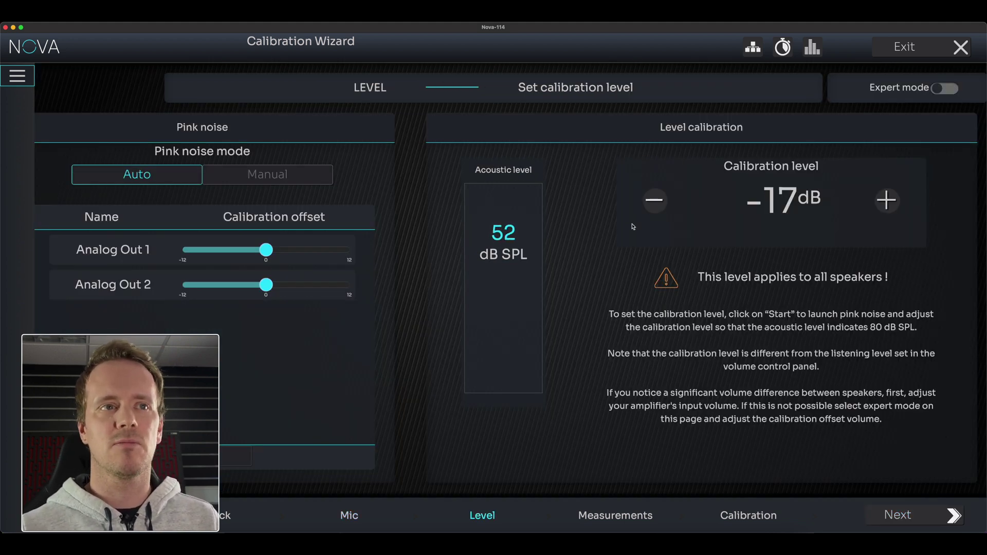
# Lower the calibration level from -17 dB to -40 dB and set pink noise mode to Manual
pyautogui.click(657, 201)
pyautogui.click(656, 201)
pyautogui.click(656, 201)
pyautogui.click(657, 201)
pyautogui.click(657, 202)
pyautogui.click(657, 201)
pyautogui.click(657, 201)
pyautogui.click(657, 201)
pyautogui.click(657, 202)
pyautogui.click(657, 201)
pyautogui.click(657, 202)
pyautogui.click(657, 201)
pyautogui.click(657, 202)
pyautogui.click(657, 202)
pyautogui.click(657, 201)
pyautogui.click(657, 202)
pyautogui.click(657, 201)
pyautogui.click(657, 202)
pyautogui.click(657, 201)
pyautogui.click(657, 202)
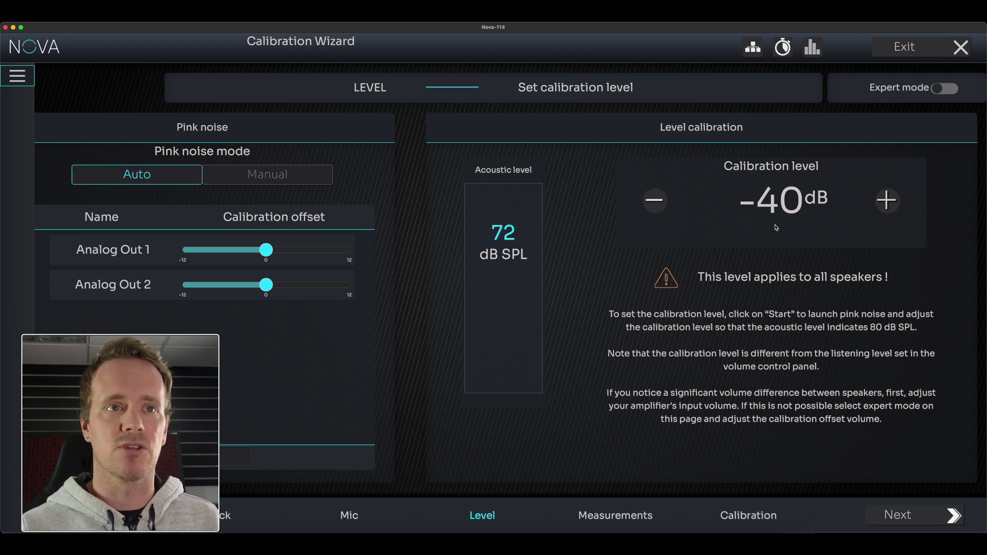
pyautogui.click(269, 177)
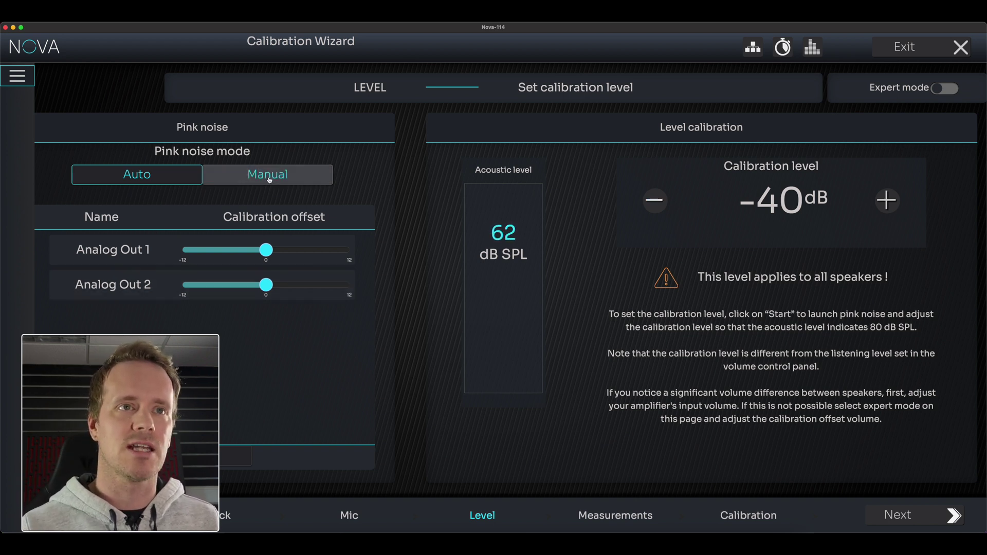
pyautogui.click(269, 180)
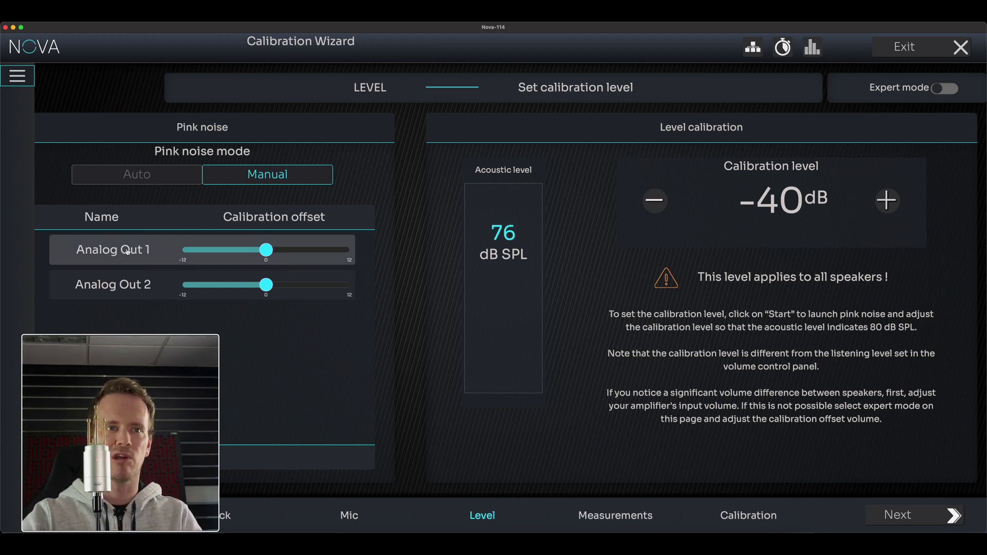
# With Analog Out 1 playing, raise the calibration level to -17 dB, then check Analog Out 2
pyautogui.click(128, 251)
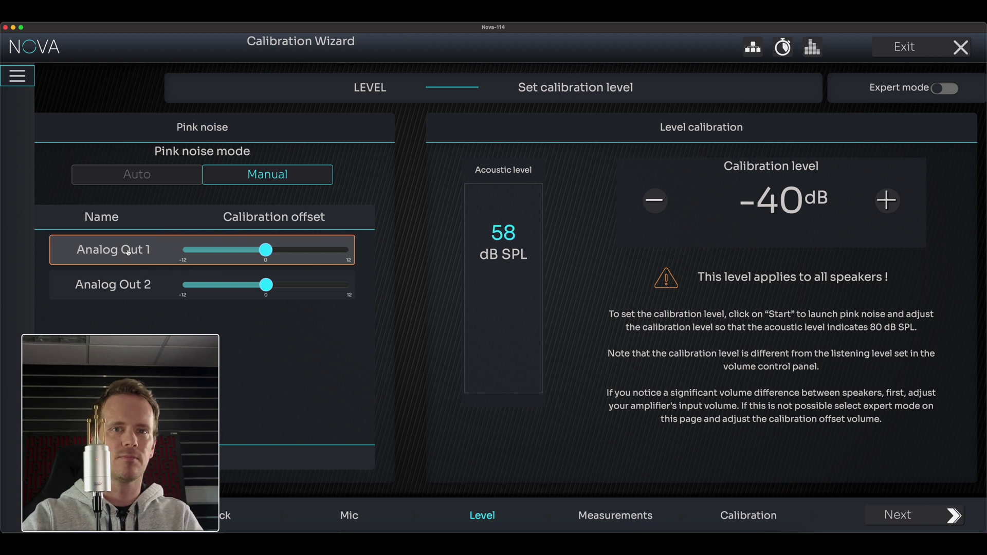
pyautogui.click(887, 201)
pyautogui.click(887, 201)
pyautogui.click(886, 200)
pyautogui.click(887, 201)
pyautogui.click(887, 201)
pyautogui.click(886, 200)
pyautogui.click(886, 200)
pyautogui.click(887, 200)
pyautogui.click(886, 200)
pyautogui.click(887, 201)
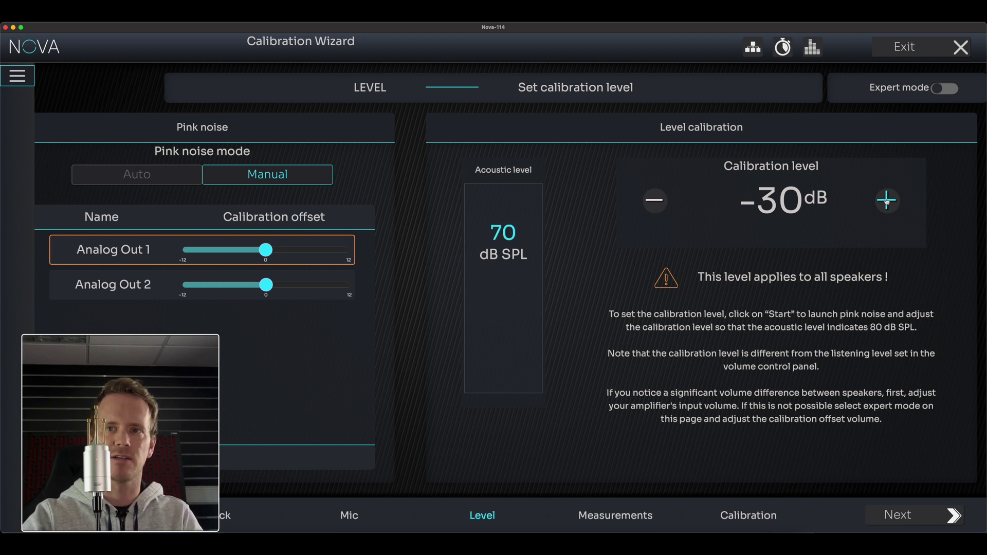
pyautogui.click(886, 201)
pyautogui.click(887, 200)
pyautogui.click(887, 200)
pyautogui.click(887, 201)
pyautogui.click(886, 201)
pyautogui.click(887, 200)
pyautogui.click(887, 201)
pyautogui.click(887, 201)
pyautogui.click(886, 200)
pyautogui.click(887, 200)
pyautogui.click(886, 200)
pyautogui.click(886, 200)
pyautogui.click(886, 201)
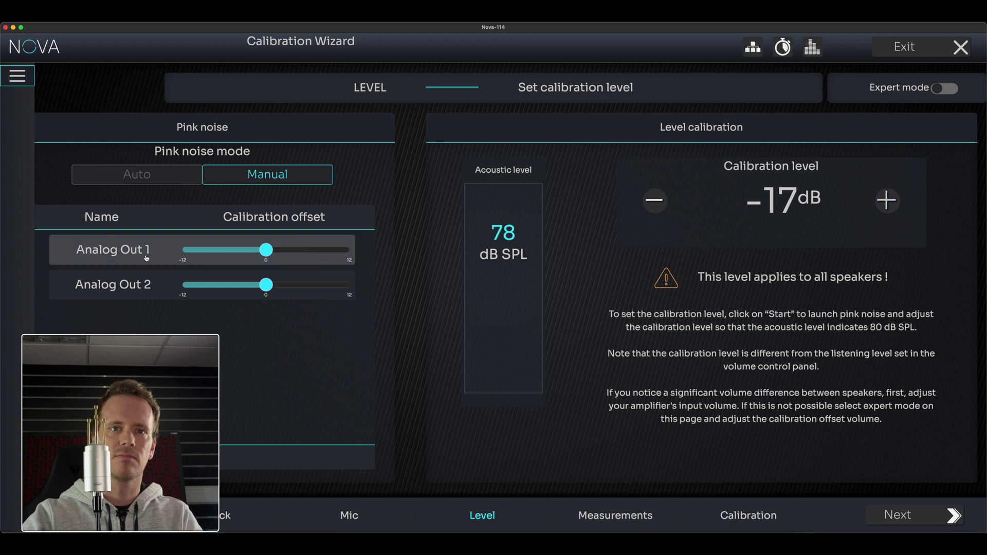
pyautogui.click(132, 285)
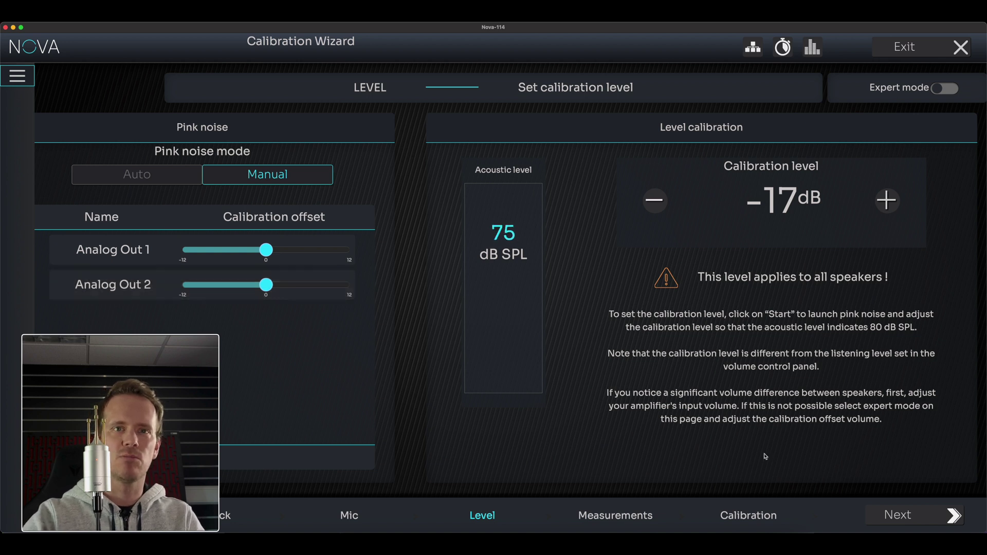
# Move to the Measurements page and choose a single measurement instead of multi-measurements
pyautogui.click(912, 514)
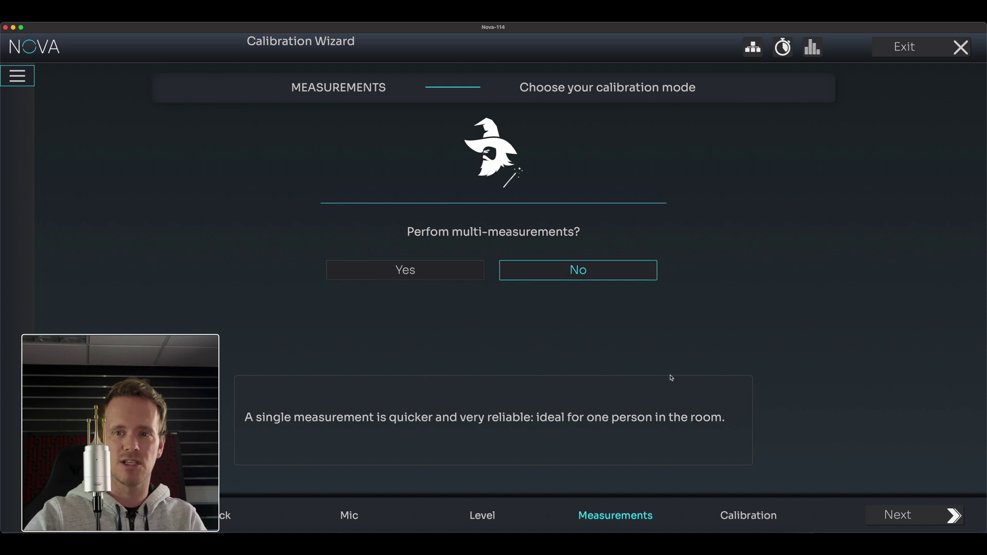
pyautogui.click(579, 281)
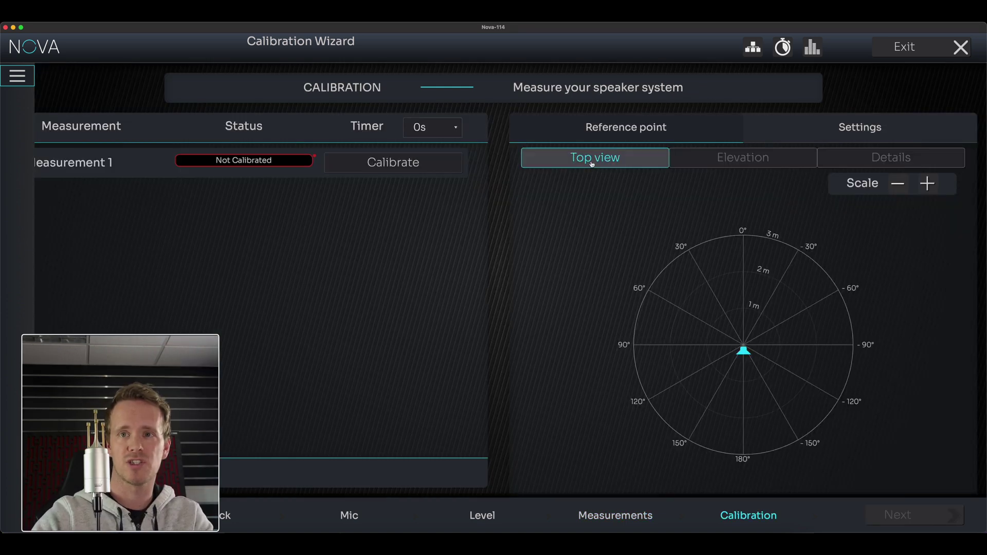
# Show Measurement 1's speaker positions in the Details table, both outputs at 1.99 m
pyautogui.click(885, 162)
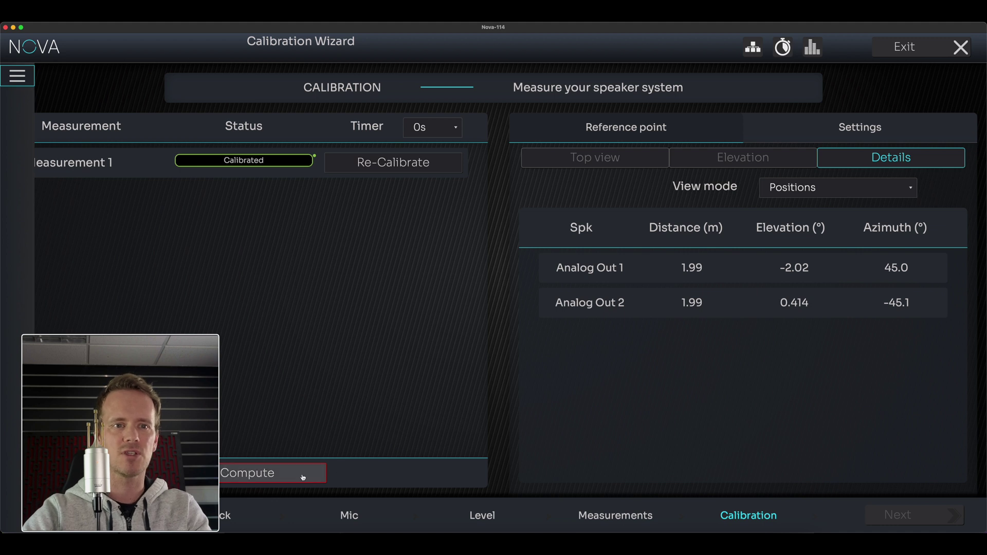
# Compute the room correction, finish the Calibration Wizard, and open the Before/After response graphs
pyautogui.click(257, 476)
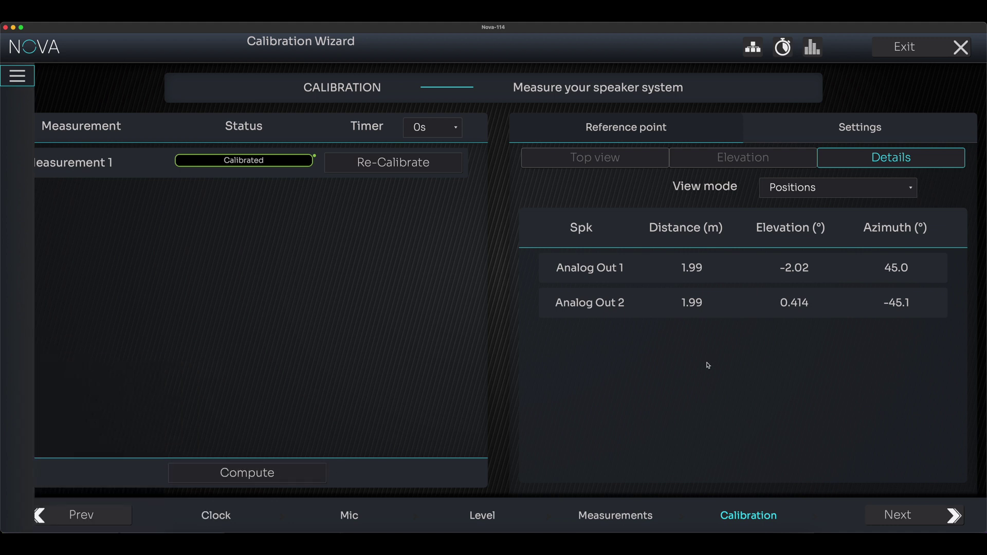
pyautogui.click(918, 516)
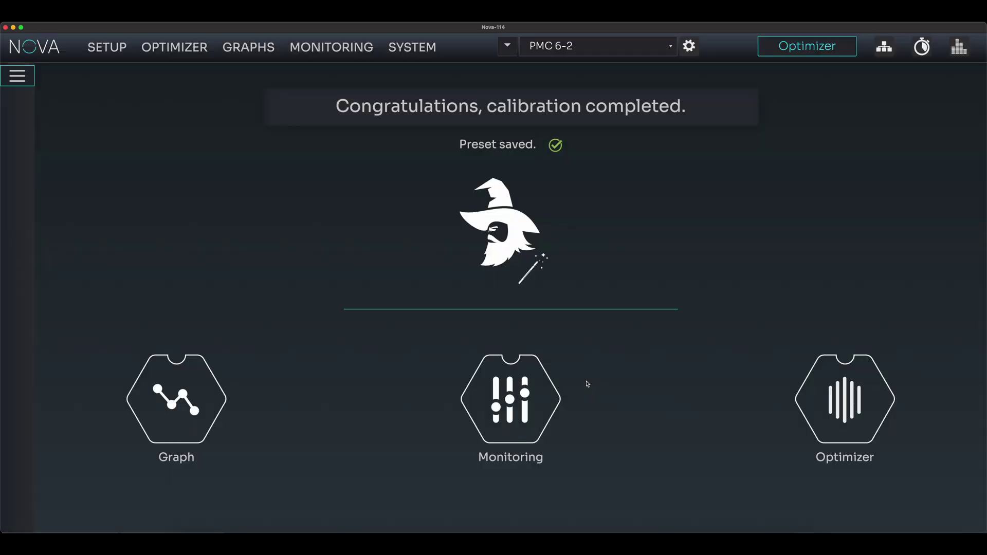
pyautogui.click(179, 403)
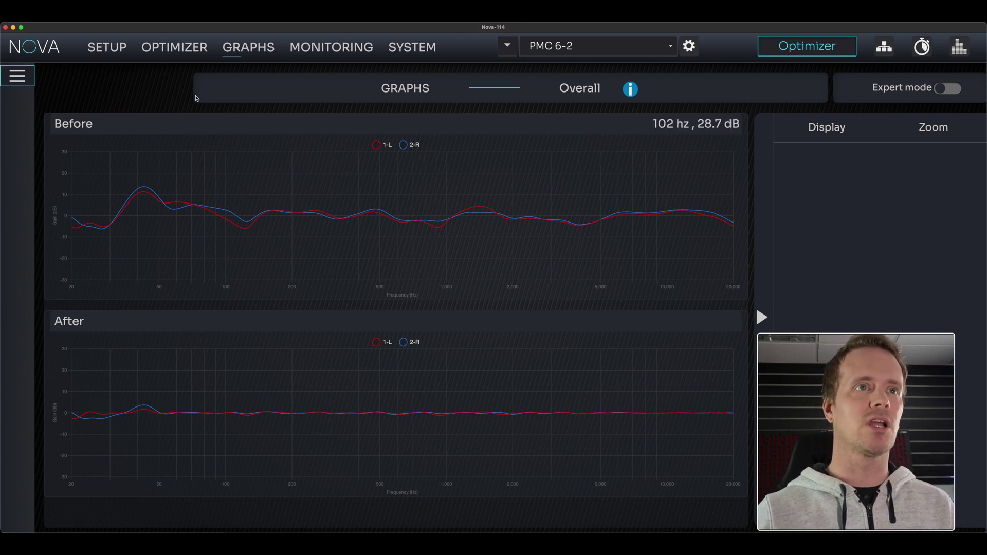
# Set the Bypass mode on the Optimizer's Processing page to Hardware
pyautogui.click(177, 50)
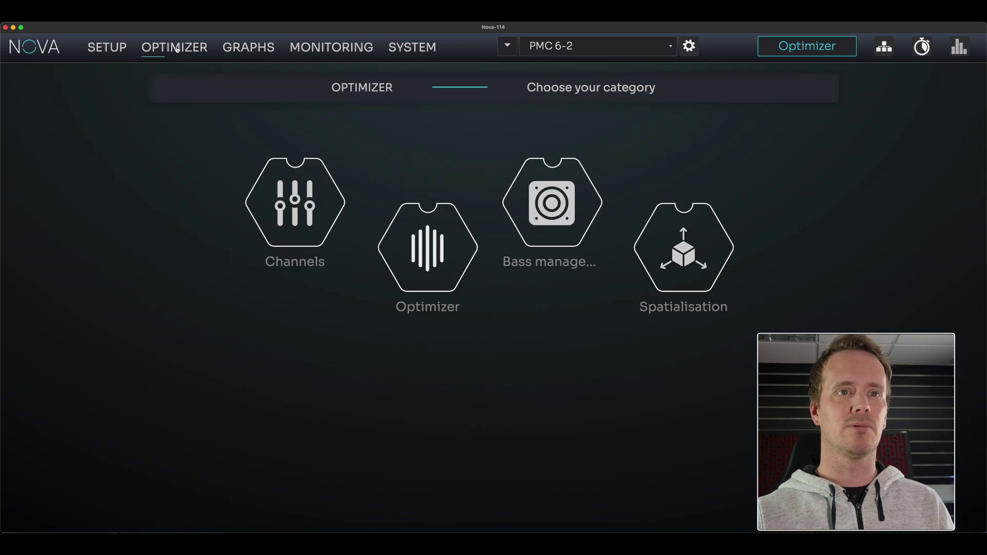
pyautogui.click(425, 255)
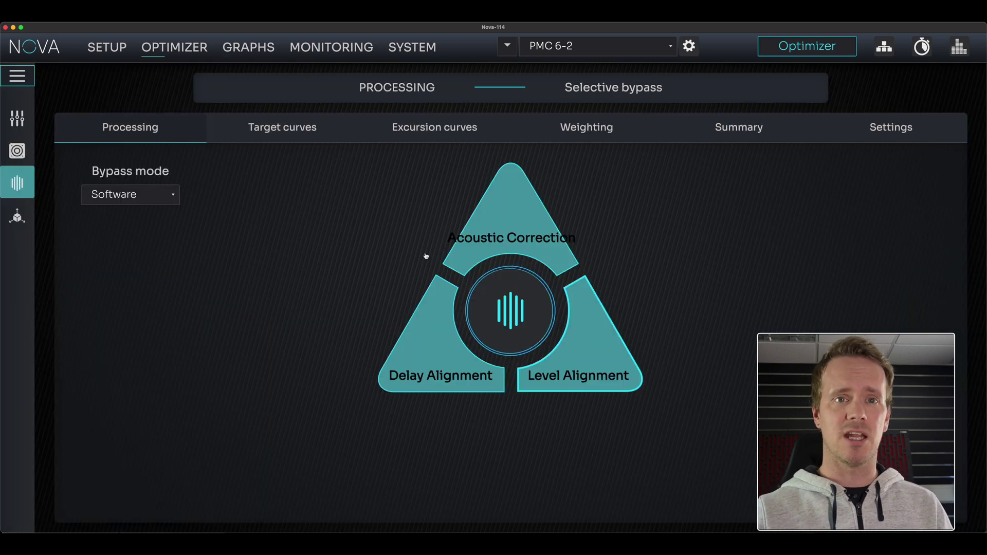
pyautogui.moveTo(133, 204)
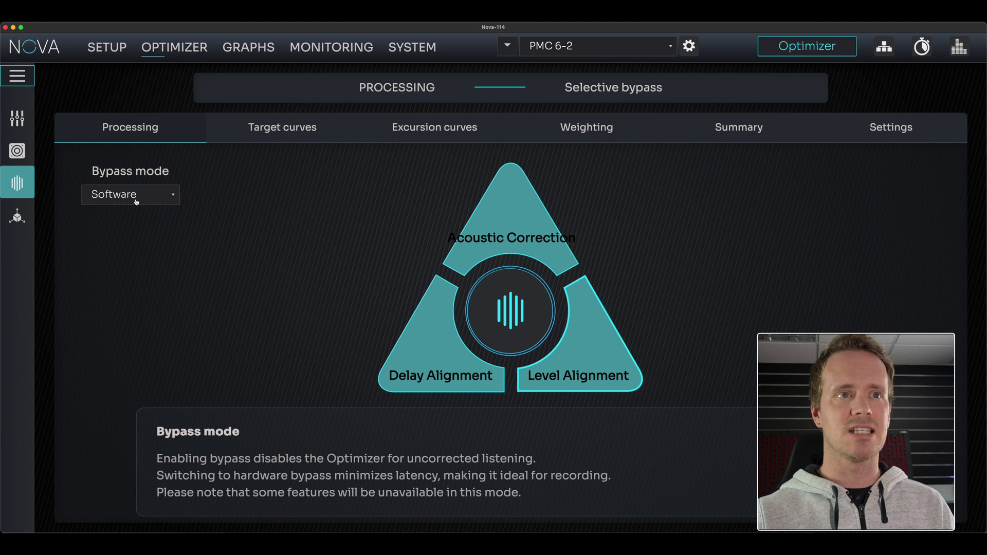
pyautogui.click(130, 195)
pyautogui.click(131, 180)
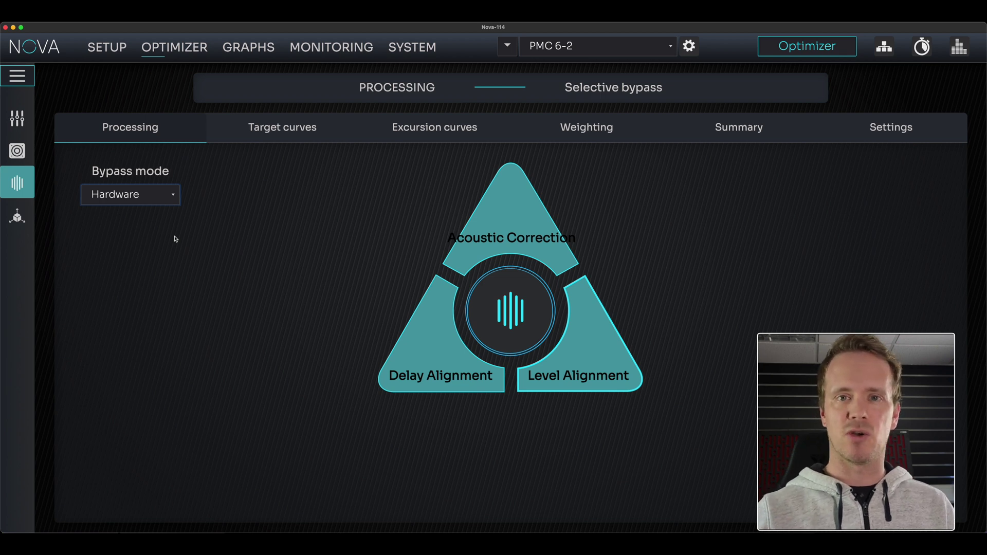
# Show the measured responses around Analog Out 1's flat target and link Analog Out 2 to it
pyautogui.click(284, 131)
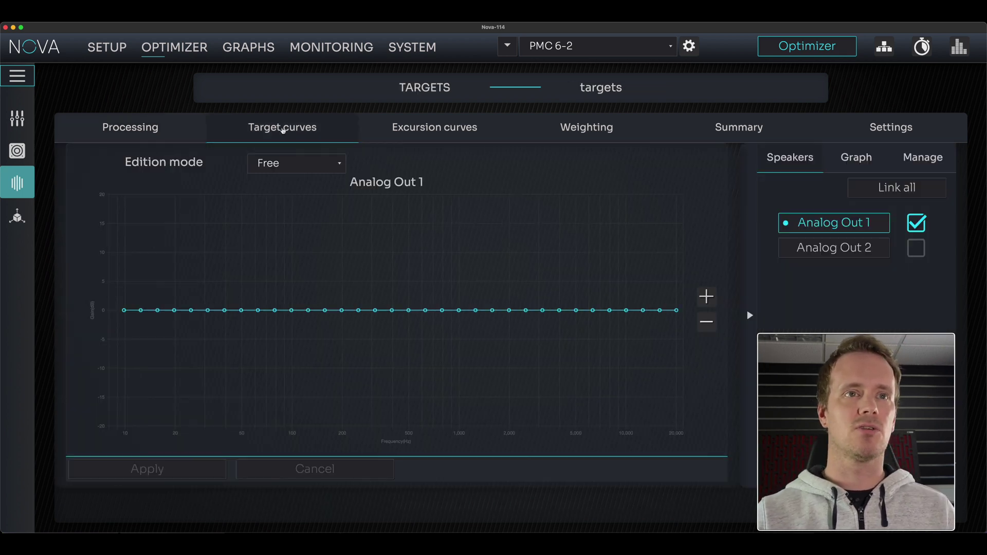
pyautogui.click(393, 127)
pyautogui.click(299, 127)
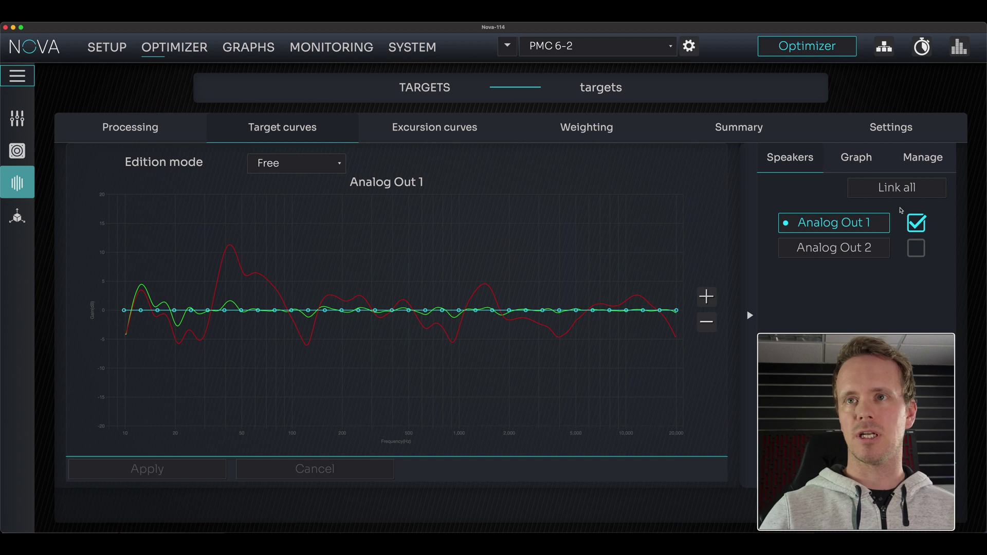
pyautogui.click(906, 189)
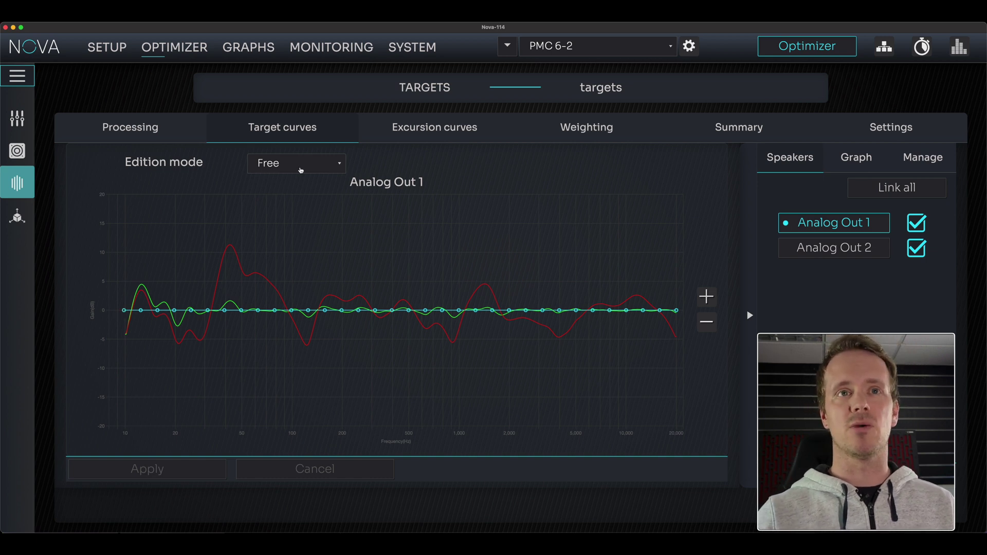
# Set the Optimizer high-pass frequency to 30 Hz and apply it
pyautogui.click(878, 134)
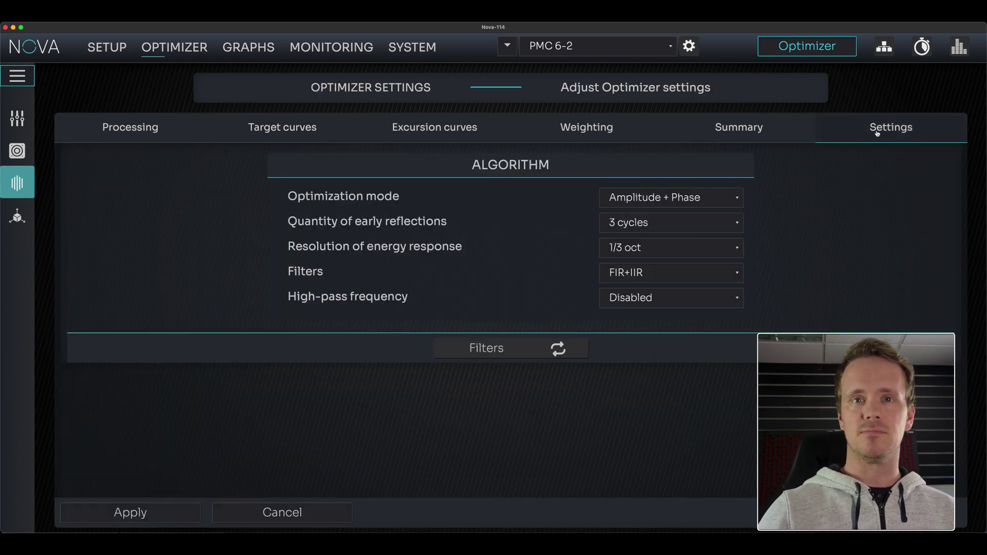
pyautogui.moveTo(323, 298)
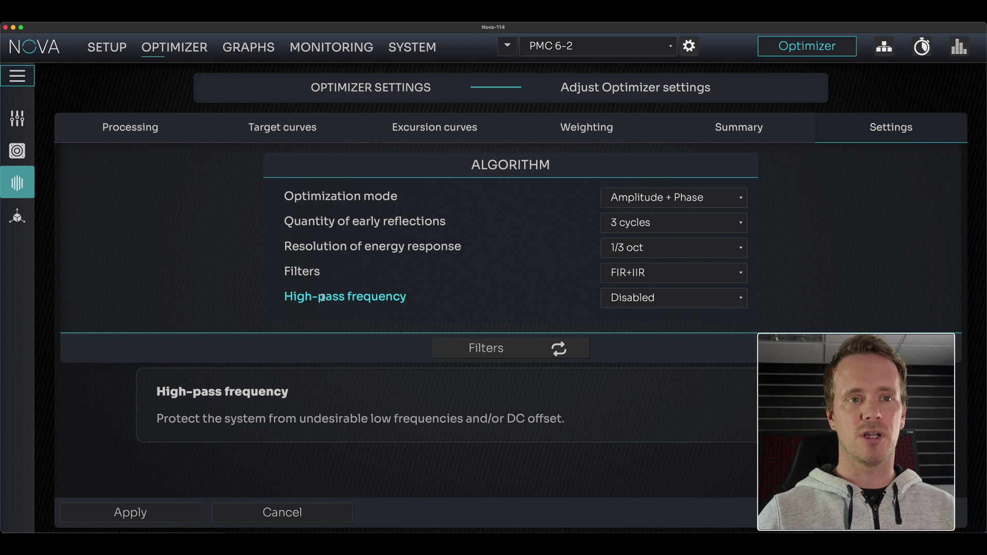
pyautogui.click(633, 298)
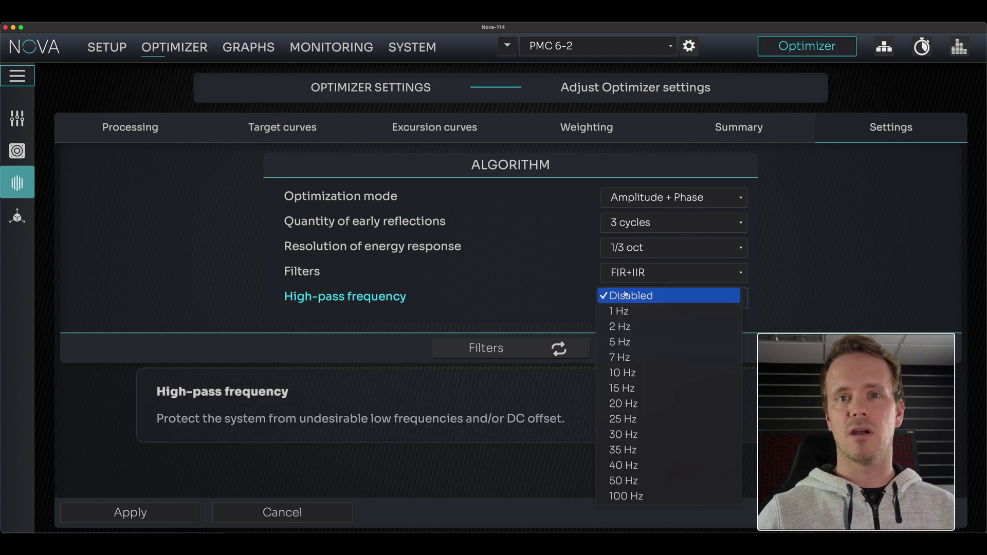
pyautogui.click(646, 435)
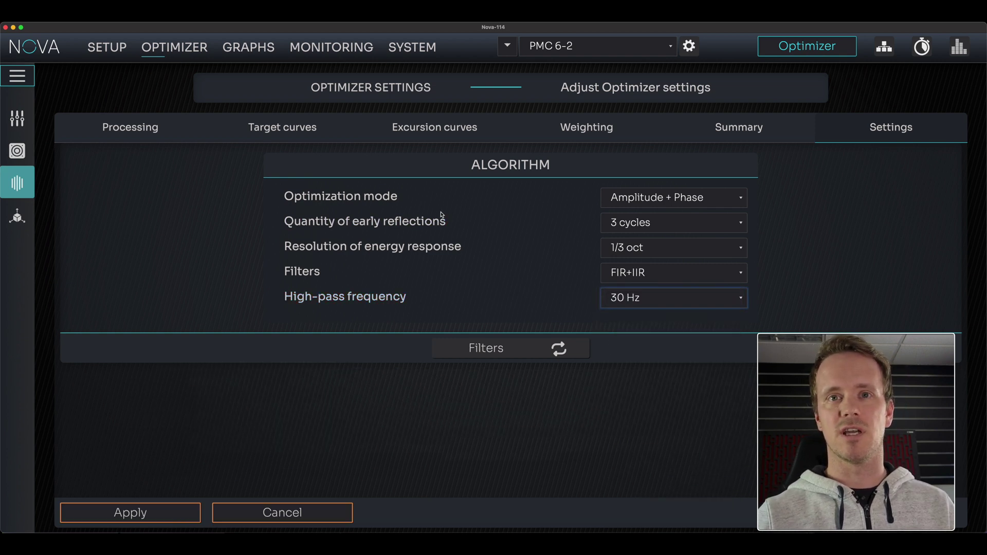
pyautogui.click(180, 511)
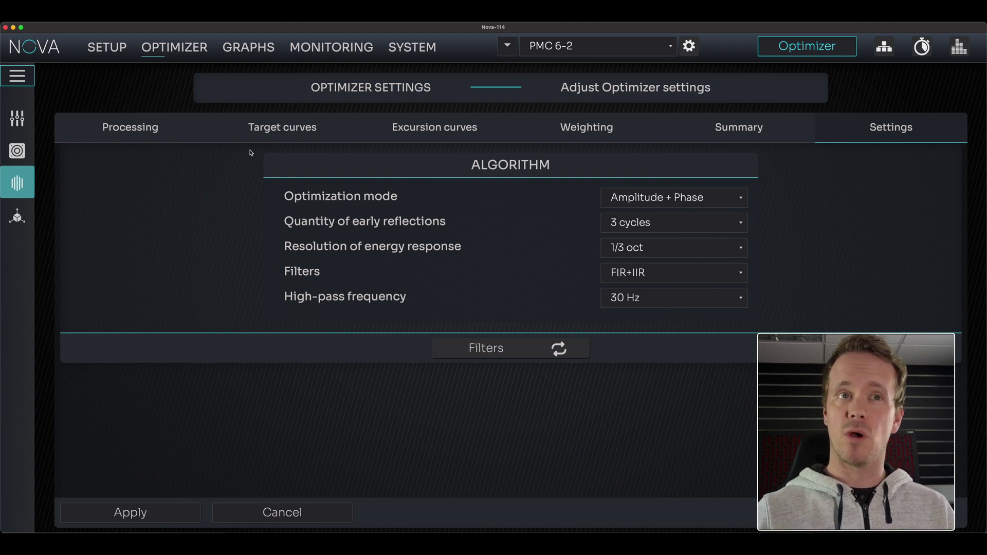
pyautogui.click(276, 130)
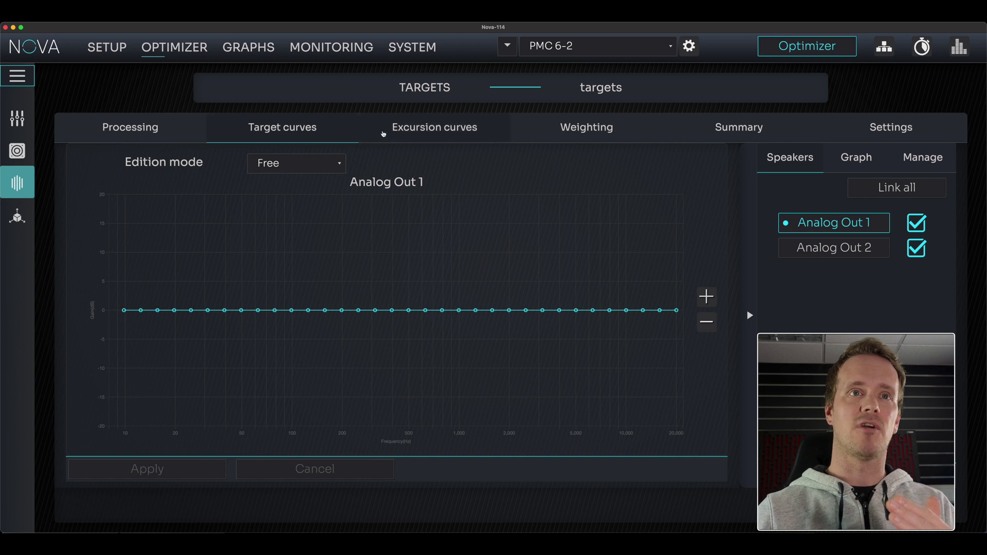
# Reload the Target curves graph with the red and green measurement curves over the flat target
pyautogui.click(302, 132)
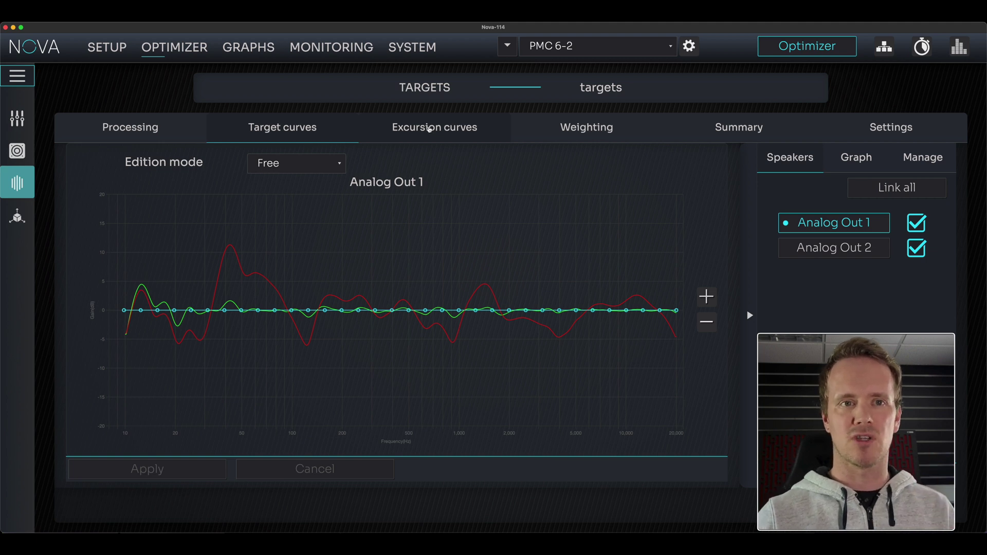
# Drag the upper excursion curve up into a broad arc across 20–200 Hz and apply it
pyautogui.click(430, 129)
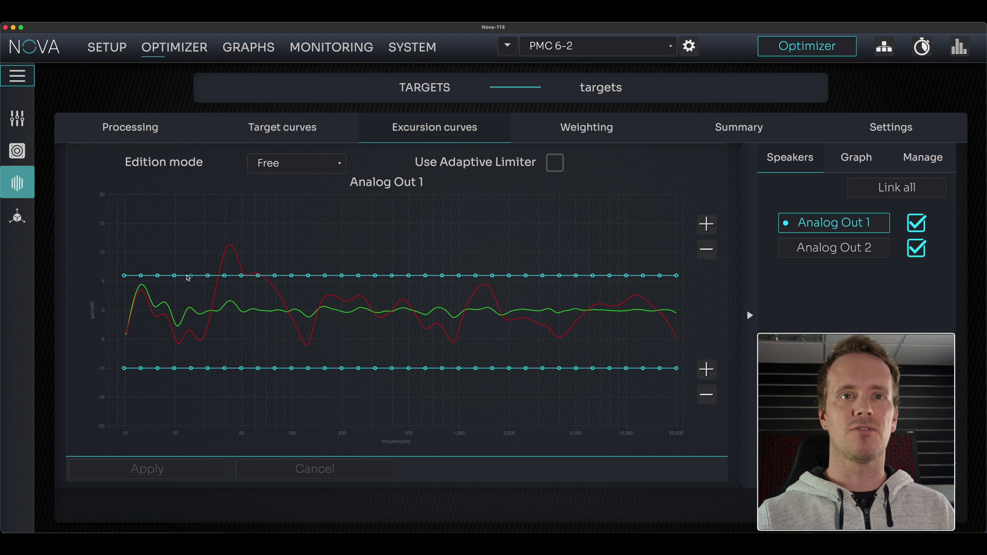
pyautogui.moveTo(175, 275)
pyautogui.mouseDown()
pyautogui.moveTo(225, 235)
pyautogui.moveTo(313, 276)
pyautogui.mouseUp()
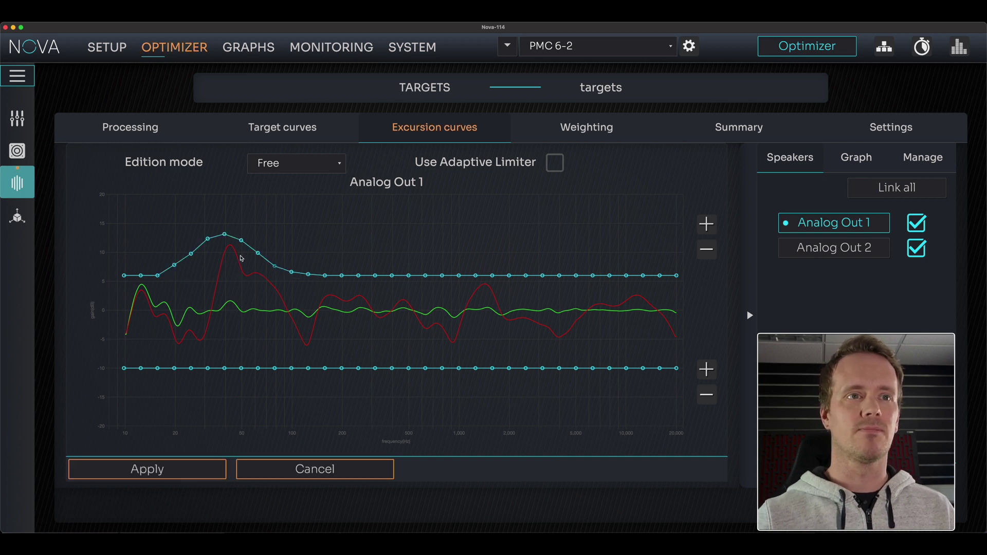
pyautogui.moveTo(165, 272)
pyautogui.mouseDown()
pyautogui.moveTo(212, 227)
pyautogui.moveTo(255, 224)
pyautogui.moveTo(343, 286)
pyautogui.mouseUp()
pyautogui.click(208, 468)
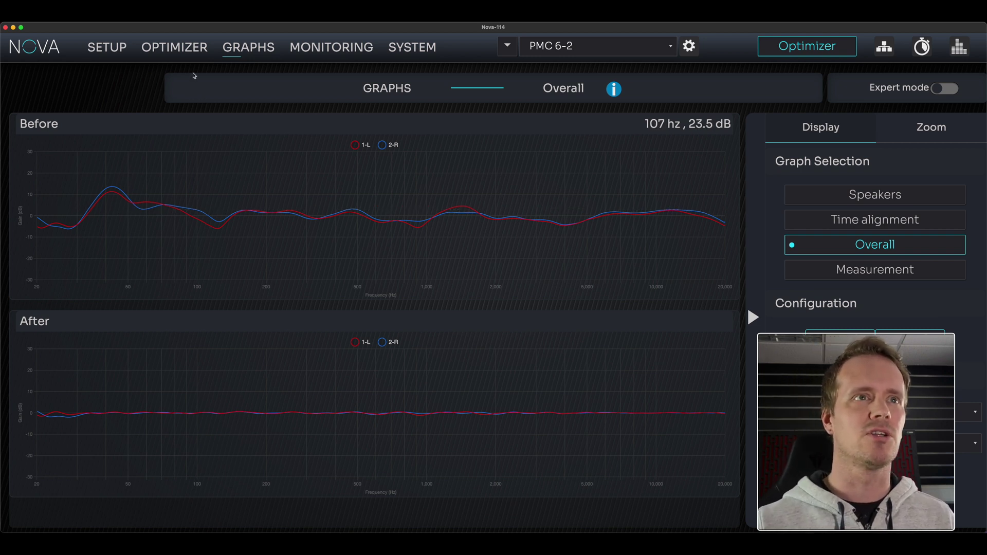
# Return to the Optimizer target curves and link Analog Out 2 to Analog Out 1's target
pyautogui.click(191, 51)
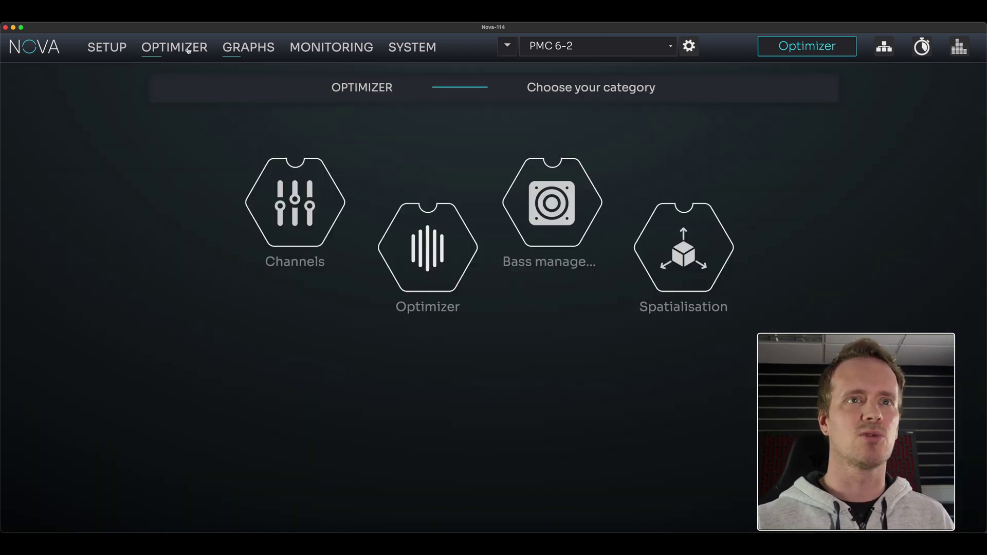
pyautogui.click(443, 259)
pyautogui.click(589, 138)
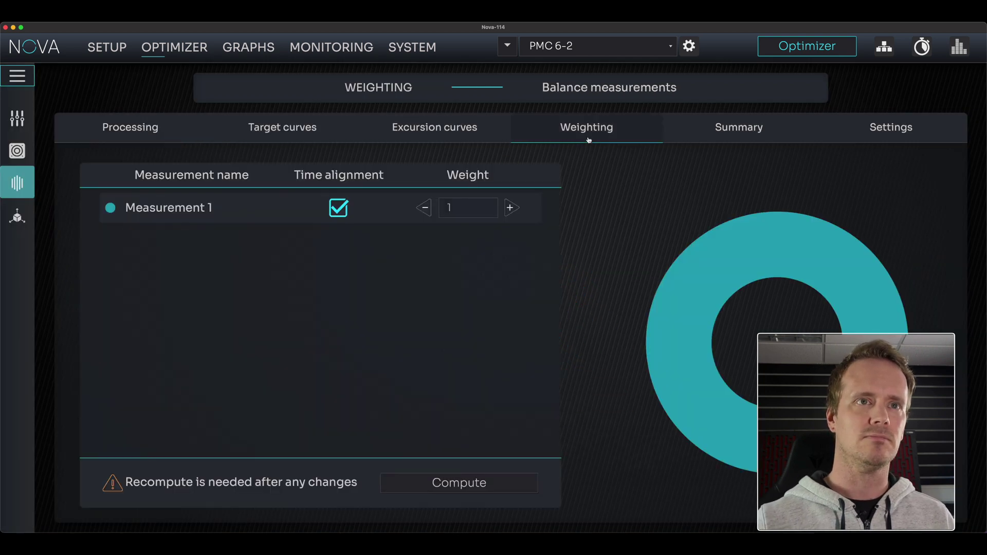
pyautogui.click(308, 132)
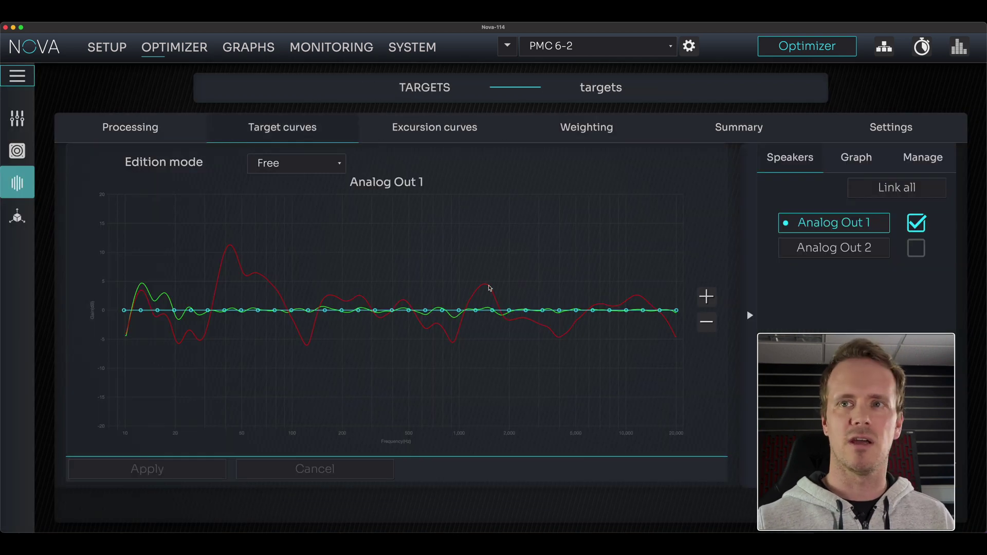
pyautogui.click(909, 192)
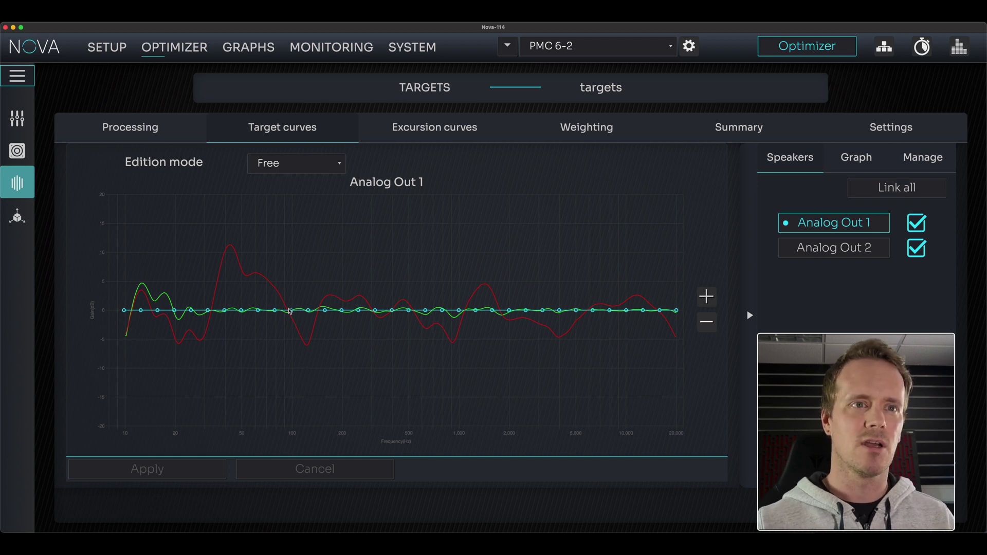
# Raise the target into a bass bump near 50 Hz, apply it, and view the overall graphs
pyautogui.moveTo(290, 311)
pyautogui.mouseDown()
pyautogui.moveTo(243, 298)
pyautogui.moveTo(200, 309)
pyautogui.mouseUp()
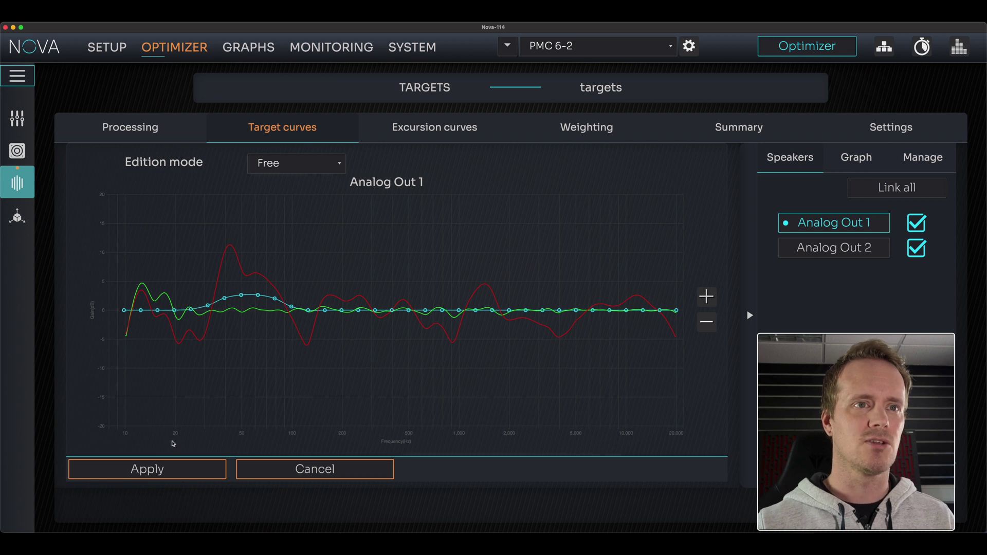
pyautogui.click(167, 471)
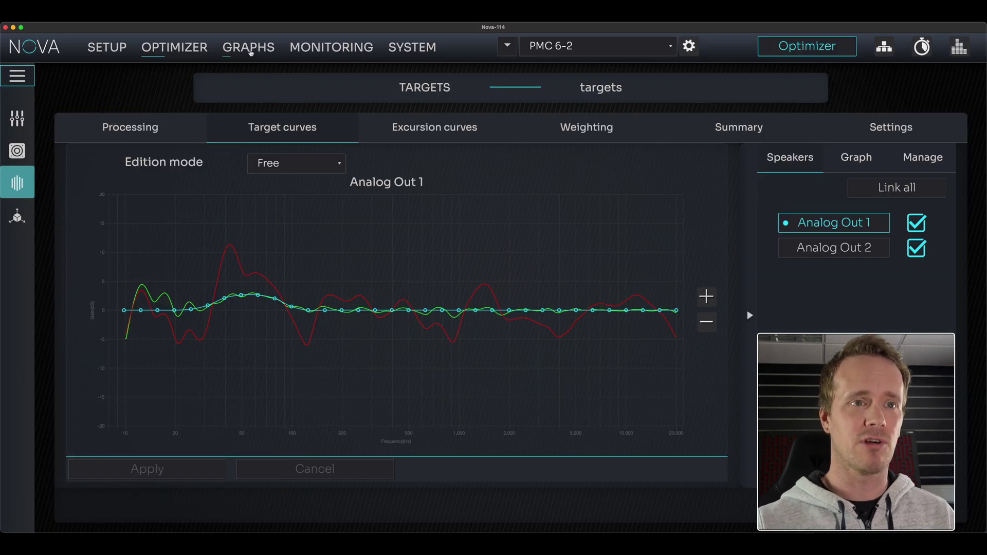
pyautogui.click(248, 47)
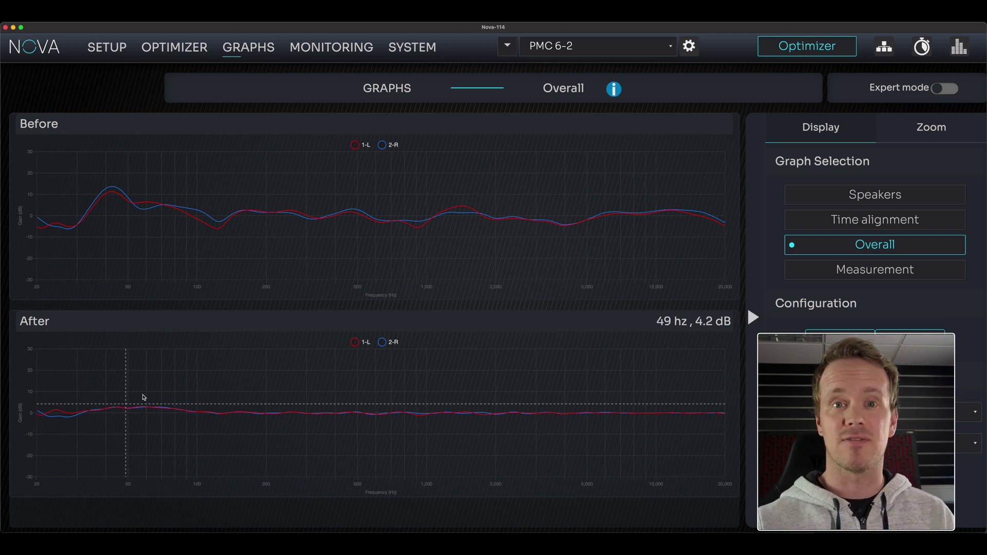
# Duplicate the PMC 6-2 preset, rename the copy 'PMC 6-2 (Fun)', and save it
pyautogui.click(691, 47)
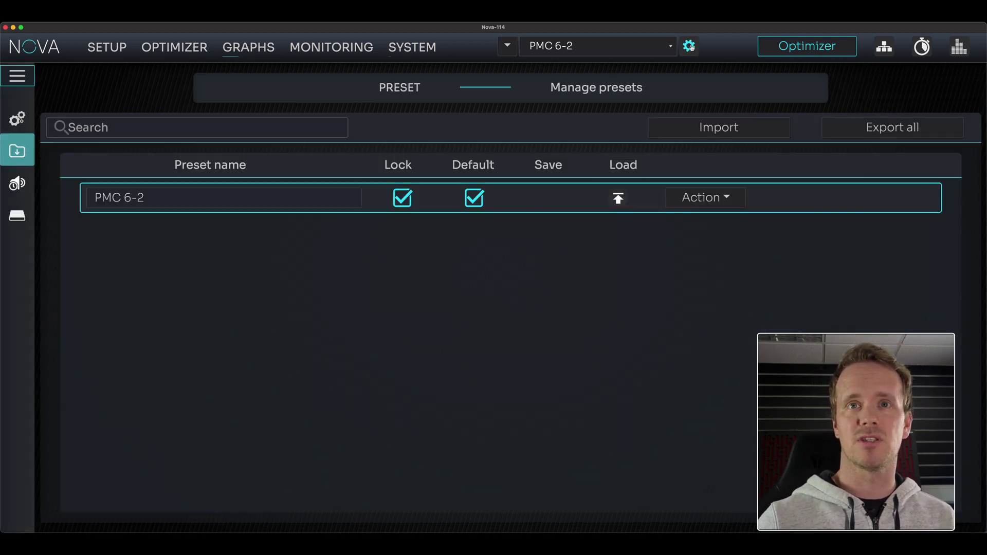
pyautogui.click(691, 199)
pyautogui.click(693, 219)
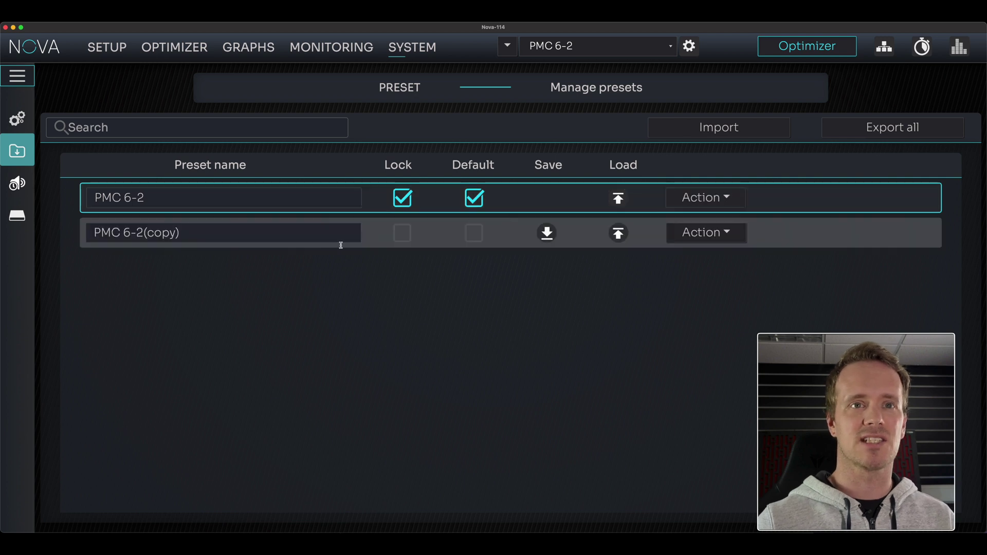
pyautogui.press('BackSpace')
pyautogui.press('BackSpace')
pyautogui.press('BackSpace')
pyautogui.press('BackSpace')
pyautogui.press('BackSpace')
pyautogui.press('BackSpace')
pyautogui.write('(Fun)')
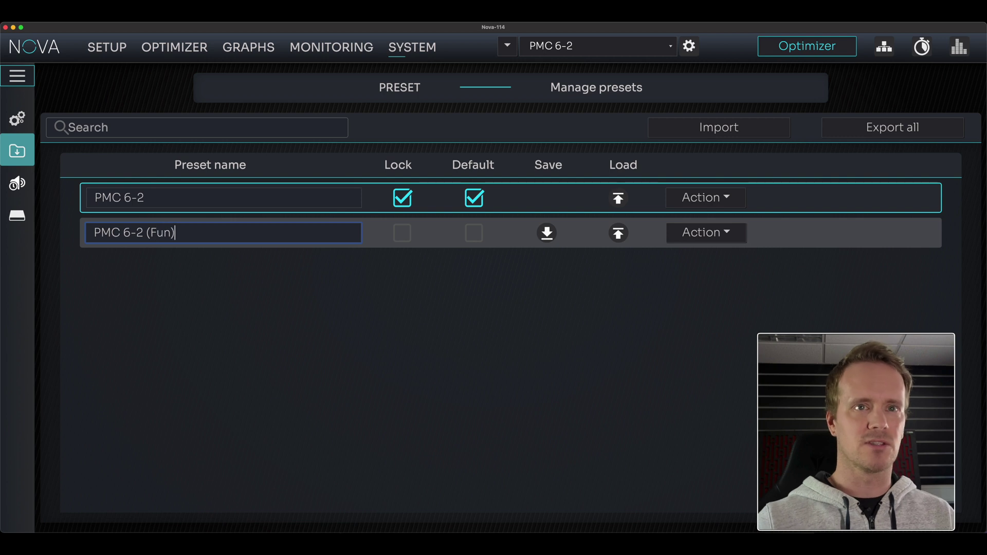
pyautogui.click(548, 235)
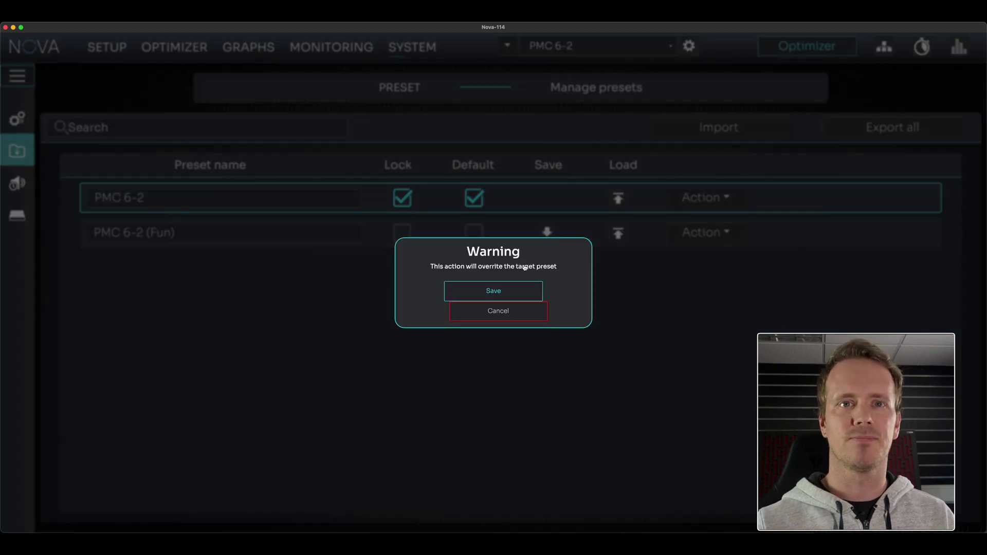
pyautogui.click(508, 291)
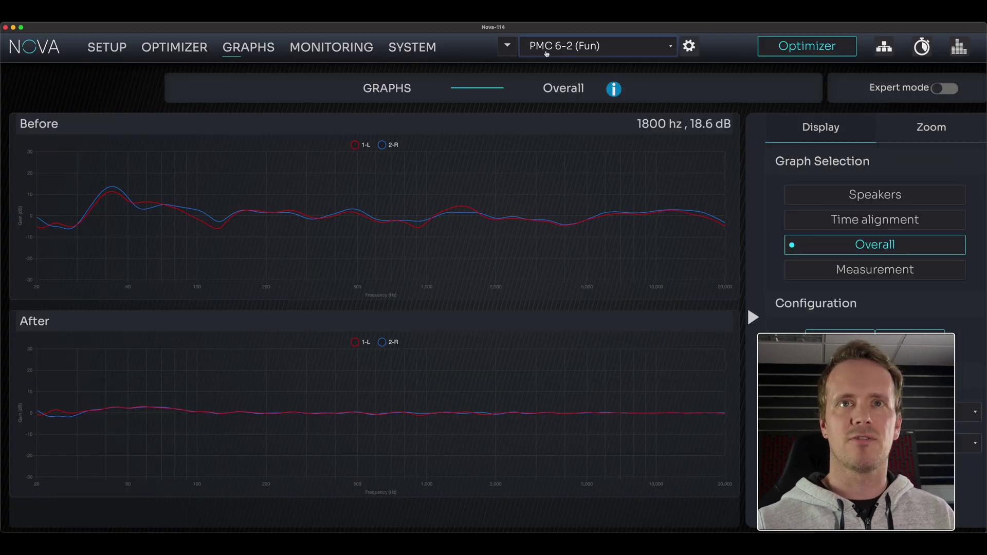
pyautogui.click(547, 47)
pyautogui.click(549, 29)
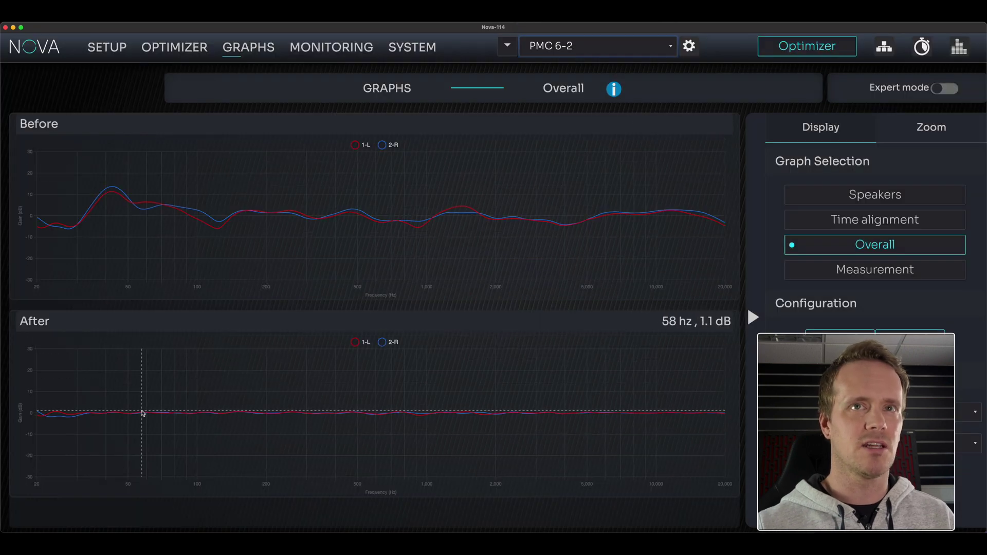
pyautogui.click(576, 60)
pyautogui.click(576, 61)
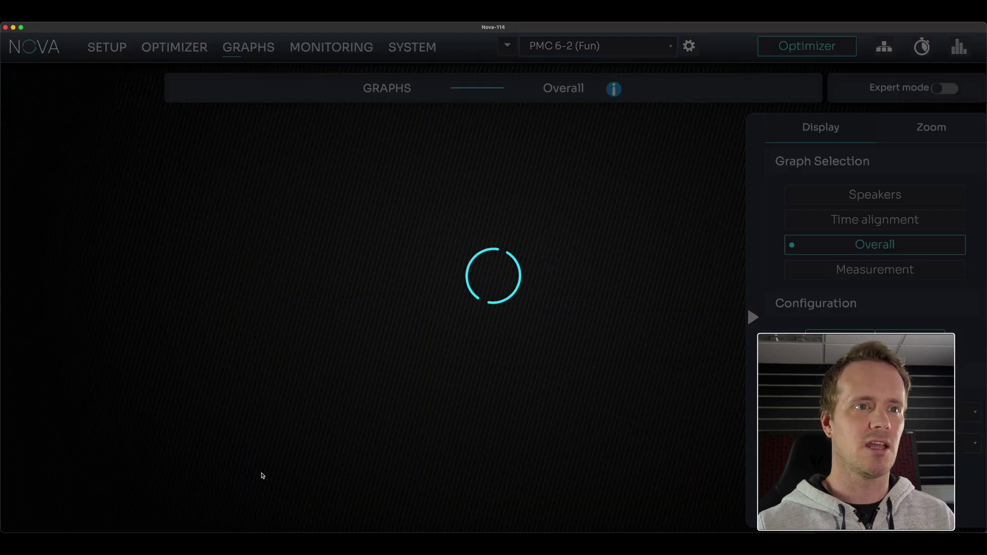